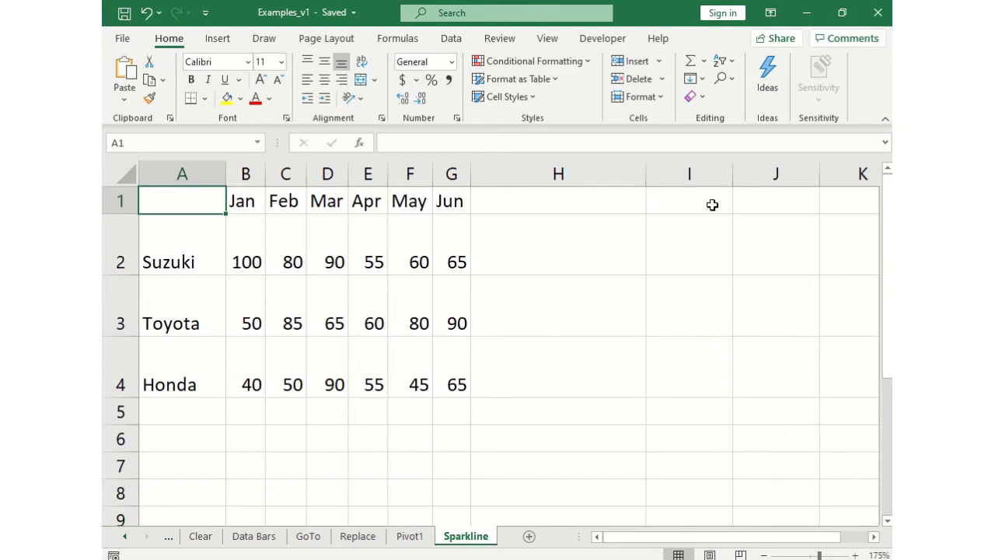
Step: Review the Suzuki, Toyota and Honda names and their monthly sales figures, then pick H2
left_click(196, 243)
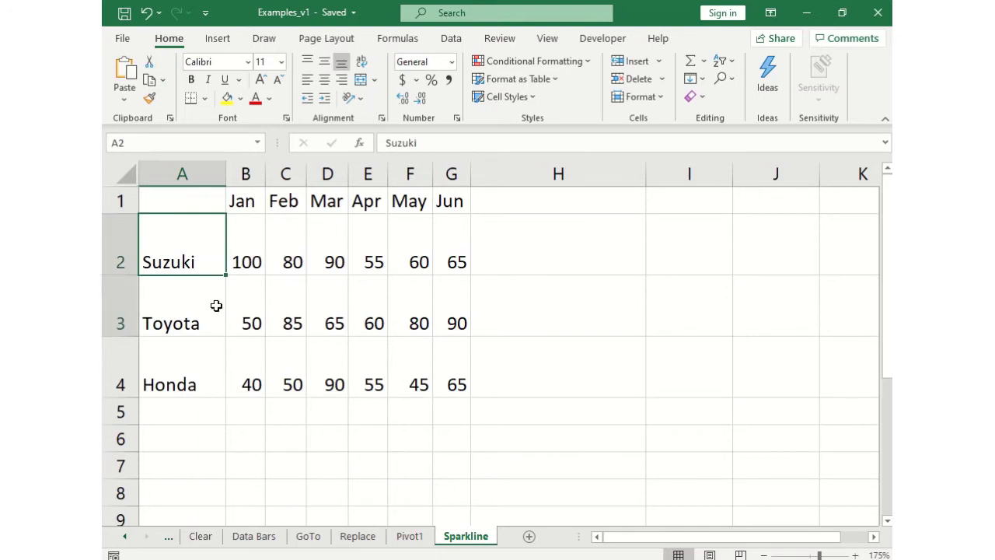
left_click_drag(213, 256, 227, 373)
left_click(194, 246)
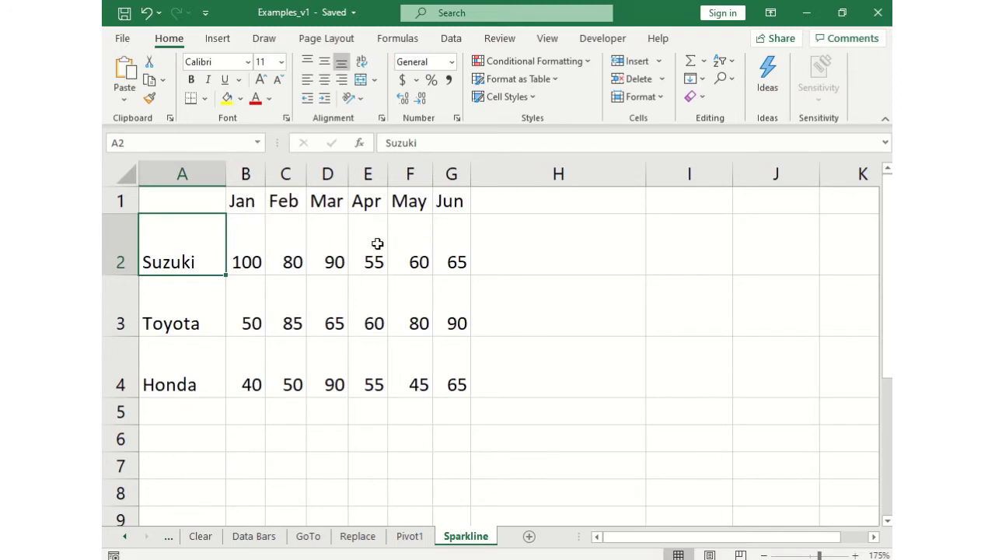
left_click(241, 249)
left_click(244, 295)
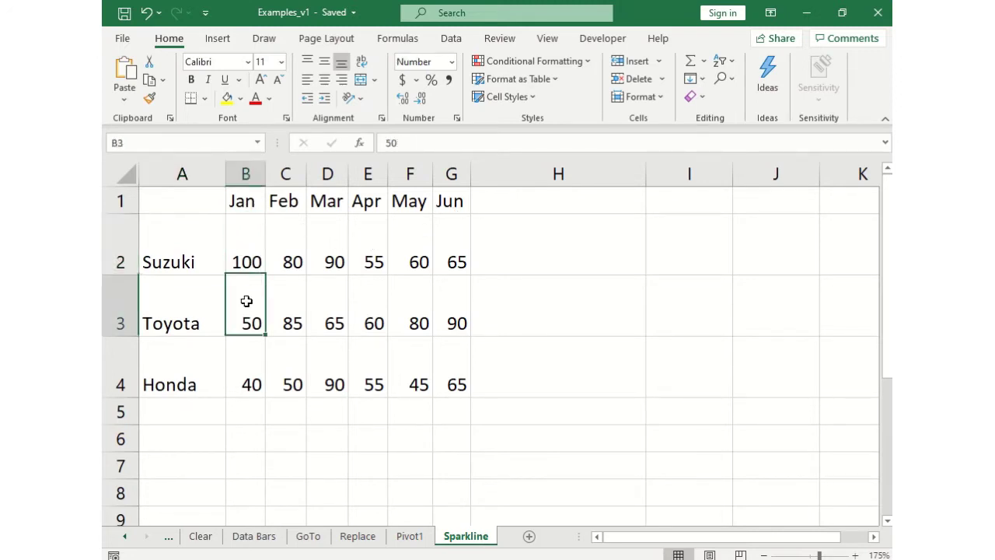
left_click(504, 272)
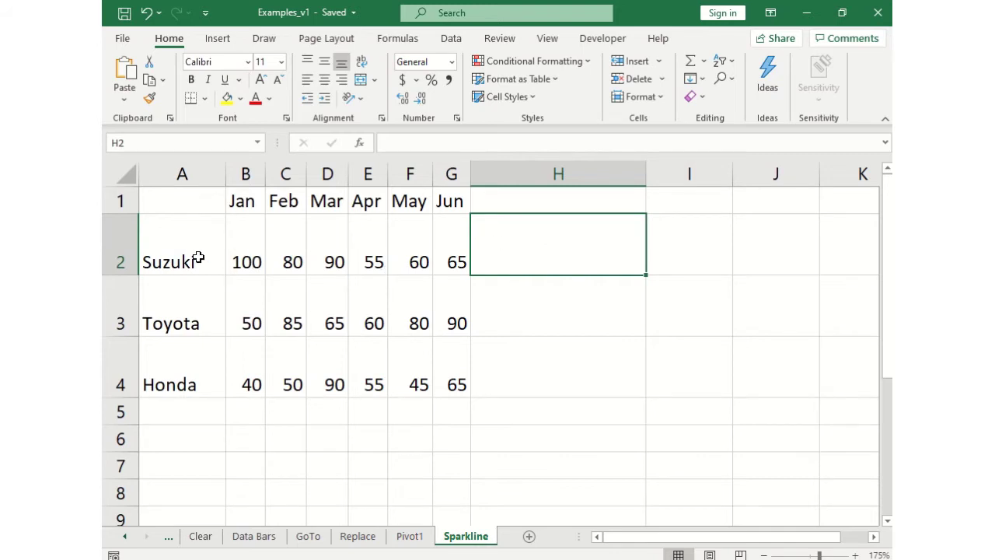
Step: Select Suzuki's Jan–Jun figures, then H2, and open the Insert tab's Sparklines list
left_click_drag(240, 256, 455, 261)
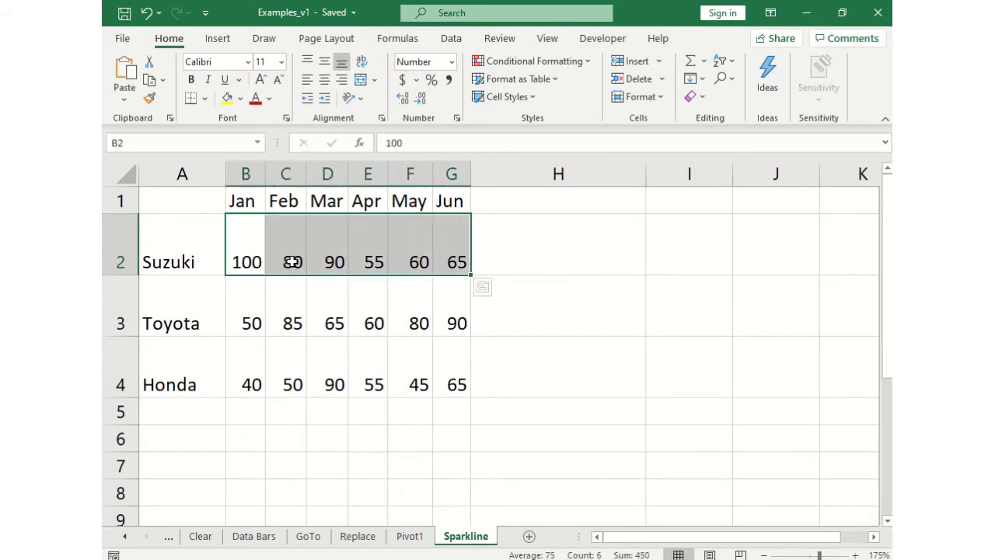
left_click(556, 249)
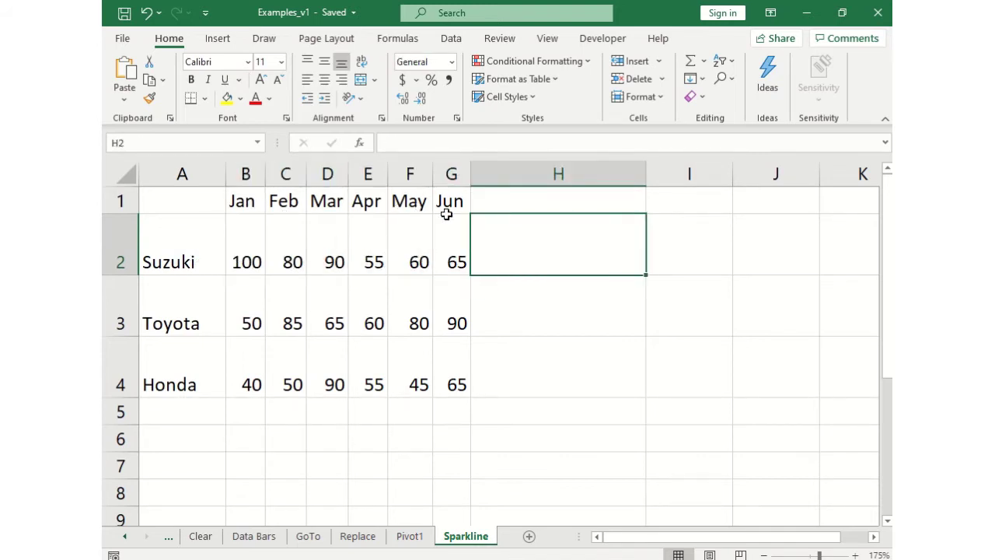
left_click(222, 41)
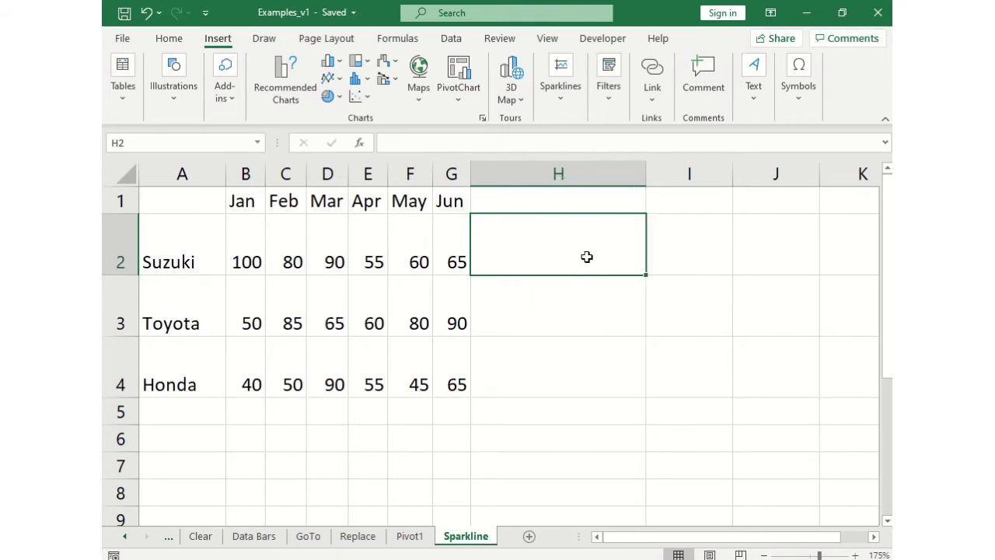
left_click(223, 47)
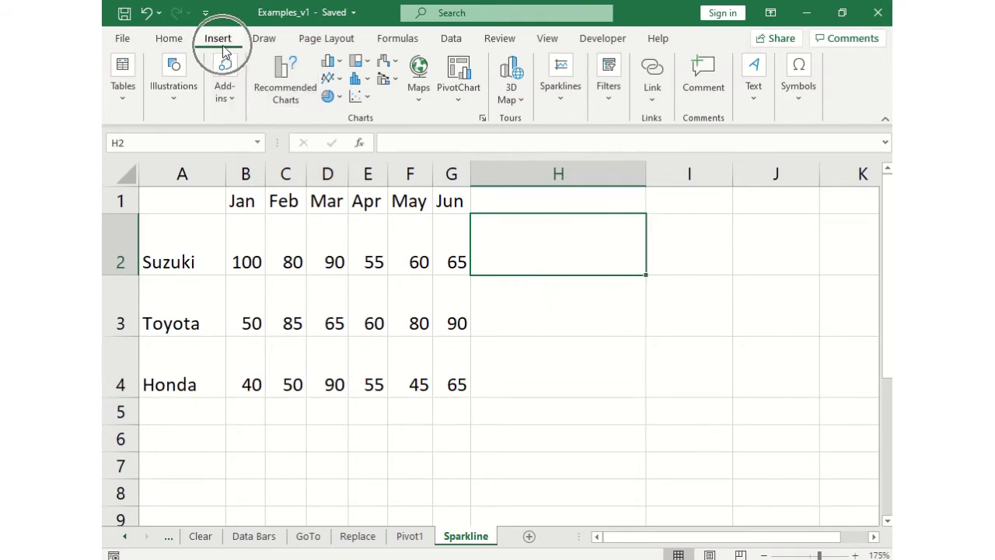
left_click(568, 100)
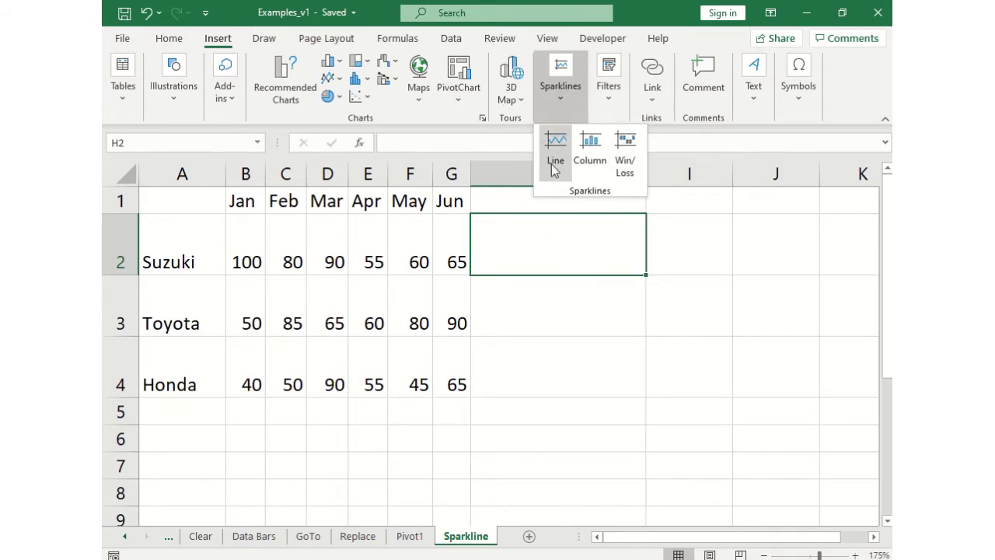
Step: Choose a Line sparkline with data range B2:G2 and location range $H$2
left_click(554, 163)
left_click_drag(669, 384, 559, 319)
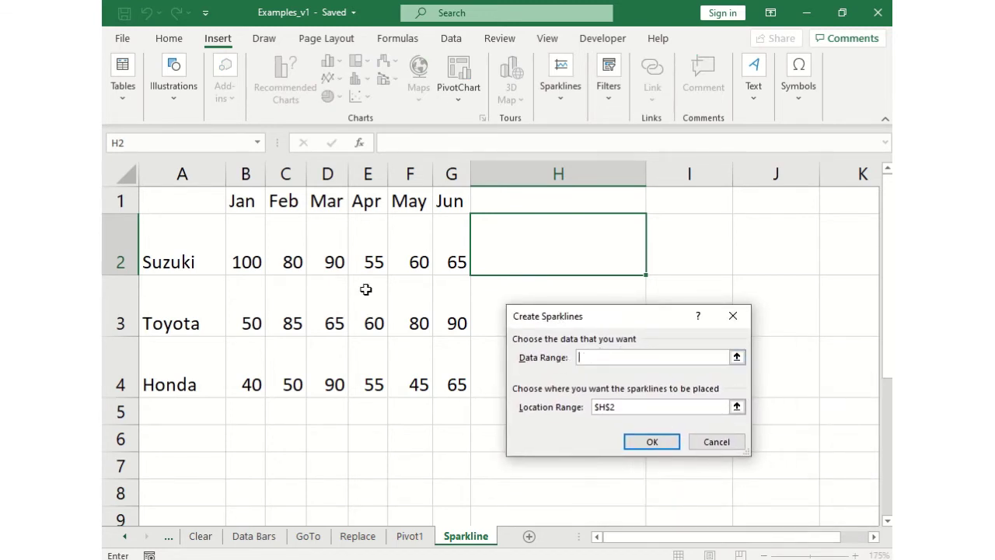
left_click_drag(258, 249, 439, 247)
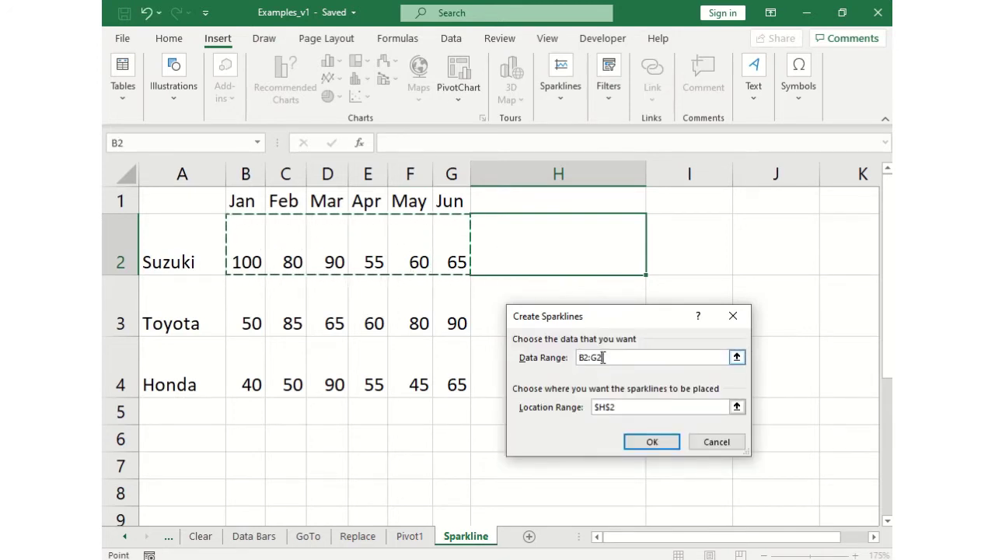
left_click(622, 404)
Step: Create the H2 line sparkline, then fill it down into H3 and H4
left_click(650, 440)
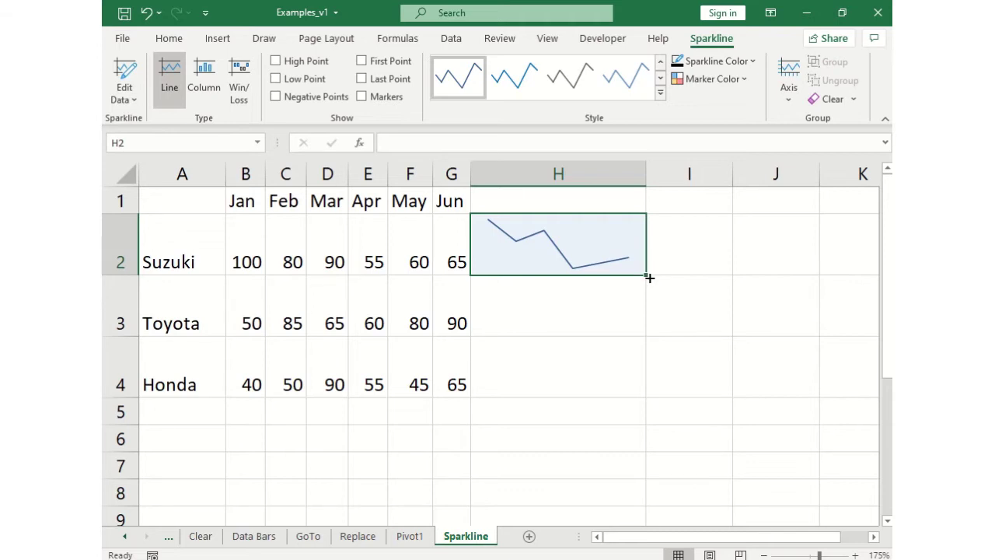
left_click_drag(646, 275, 646, 381)
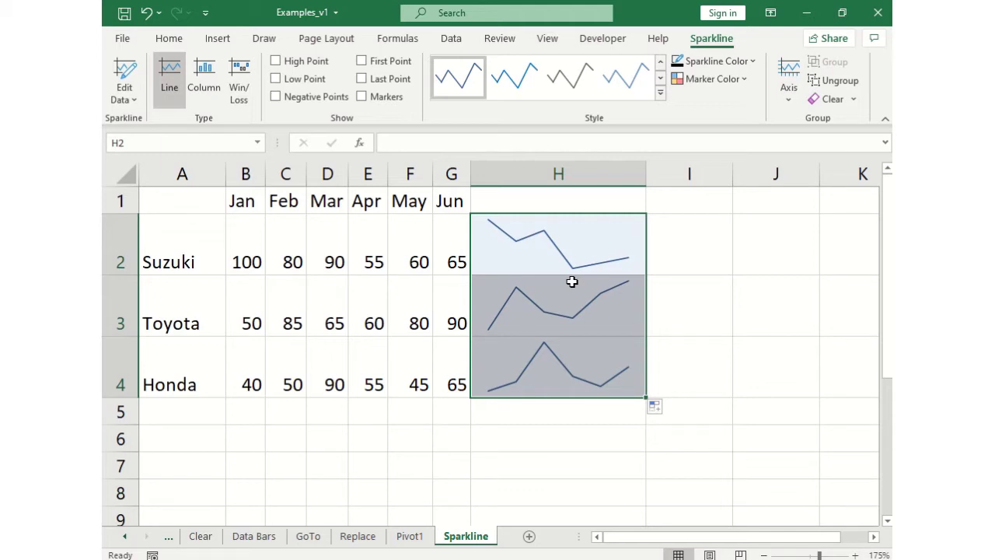
left_click_drag(571, 282, 578, 251)
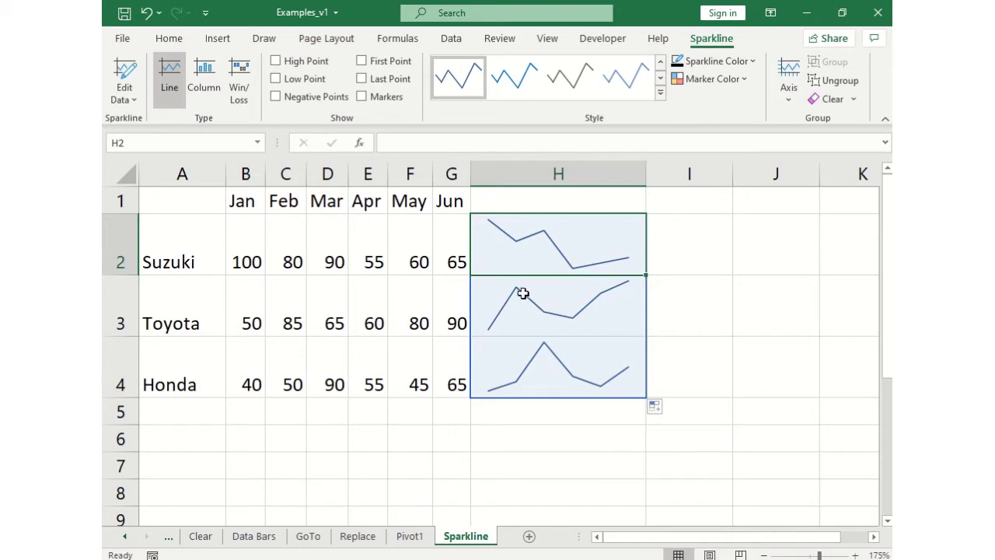
left_click(419, 264)
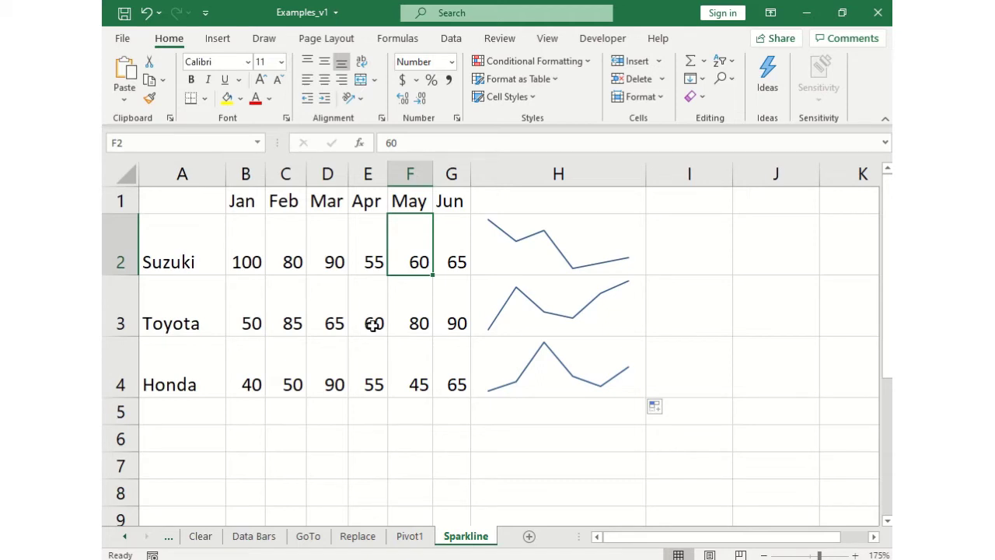
type("100")
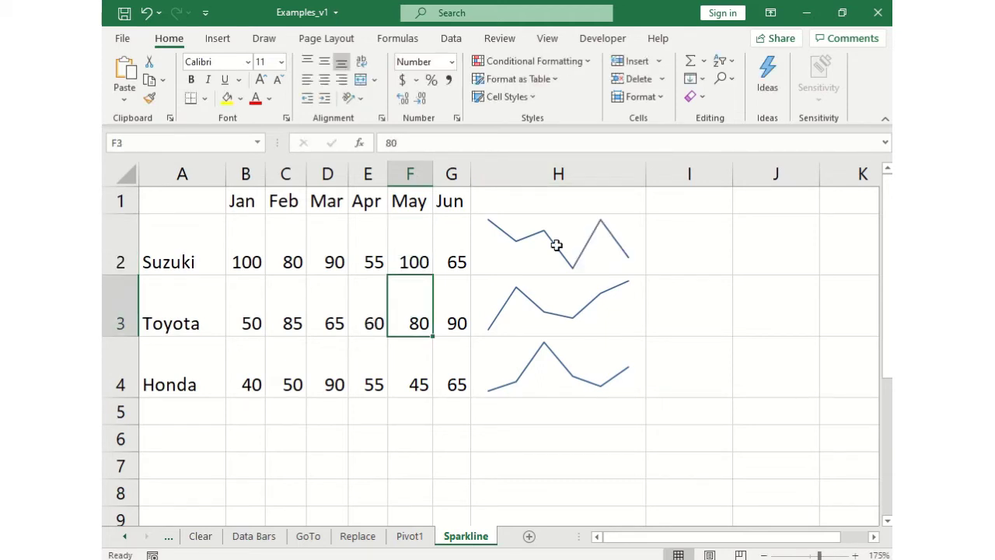
left_click(422, 257)
type("60")
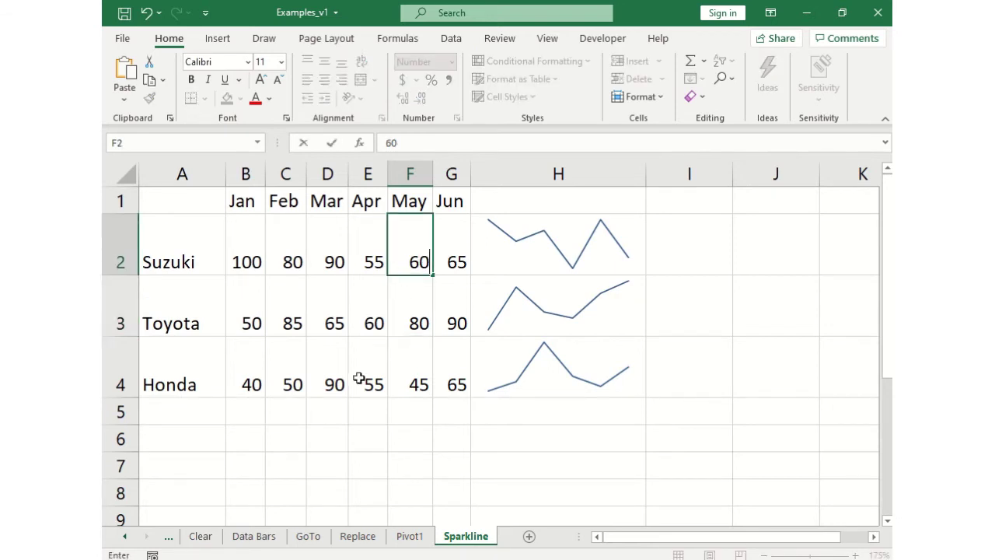
key("Return")
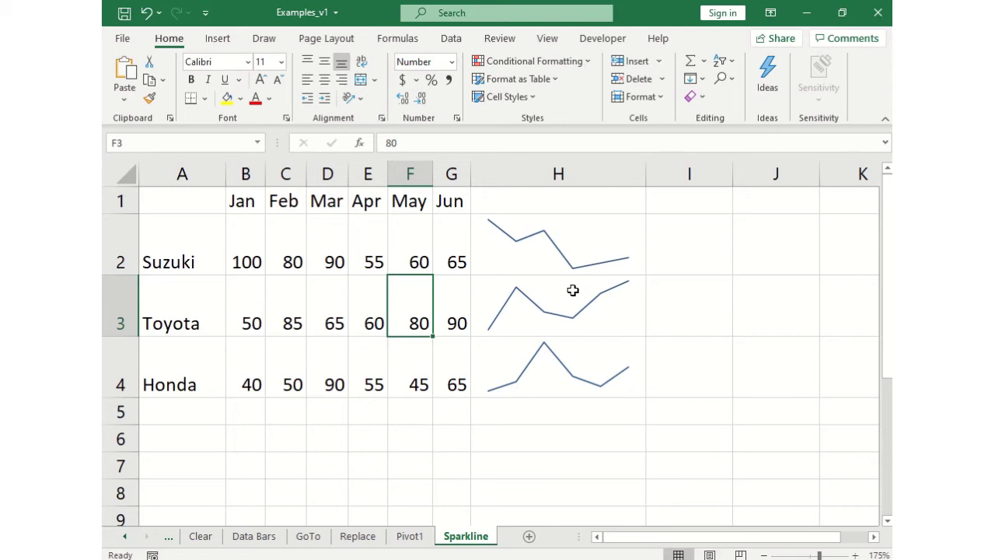
left_click(420, 249)
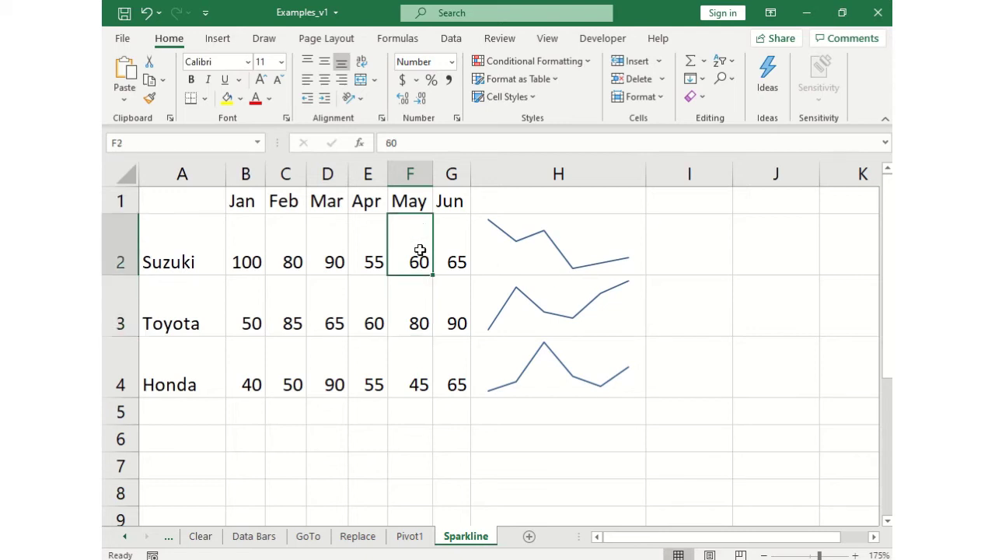
left_click(511, 258)
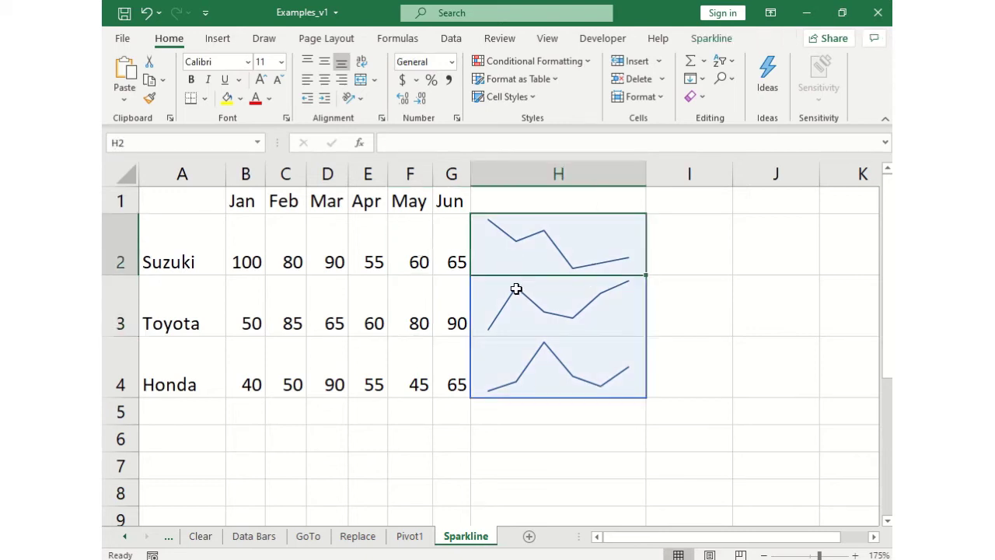
Step: Change the H2:H4 sparkline type from Line to Column on the Sparkline tab
left_click(730, 40)
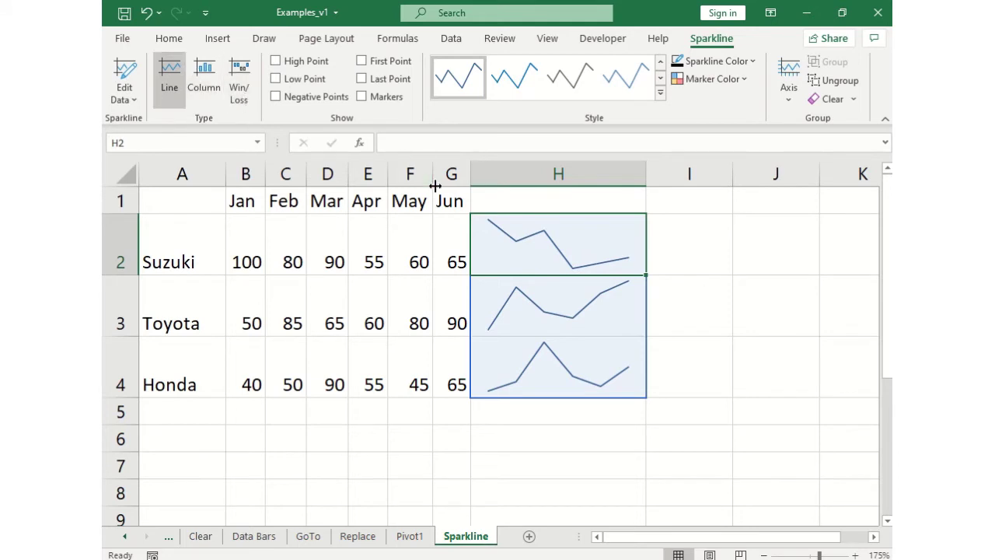
left_click(211, 80)
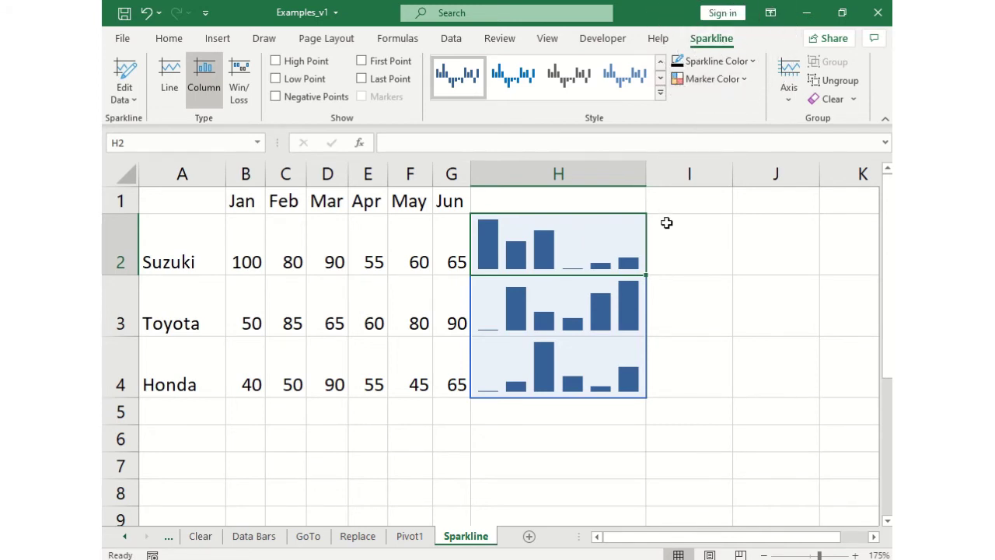
Step: Deselect the sparklines and review the February and April sales figures for Suzuki and Honda
left_click(510, 458)
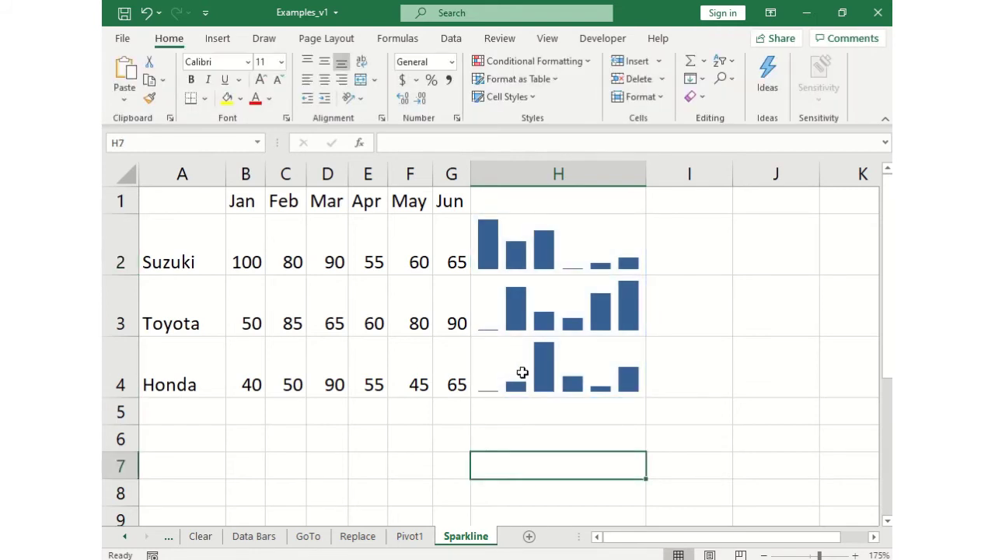
left_click(358, 440)
left_click(281, 361)
left_click(266, 259)
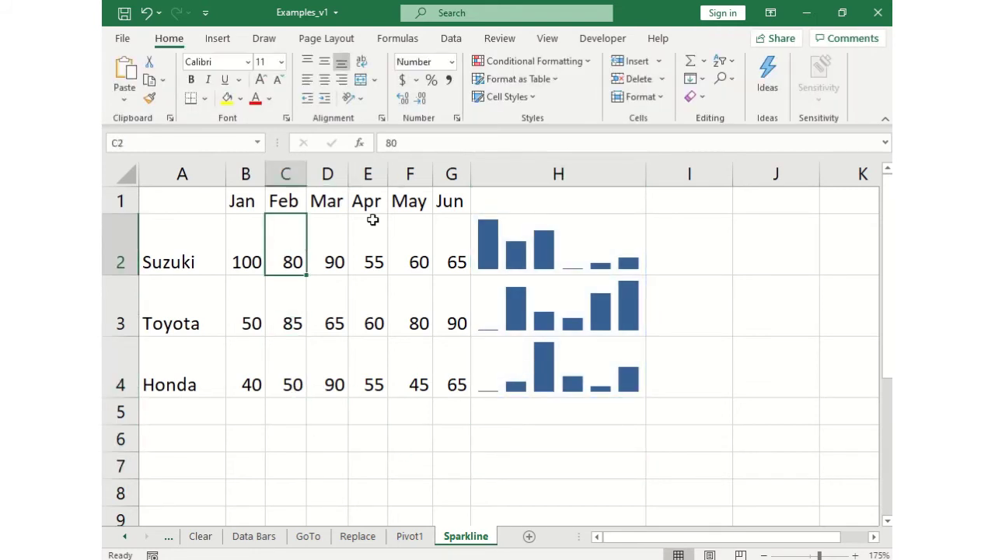
left_click(373, 218)
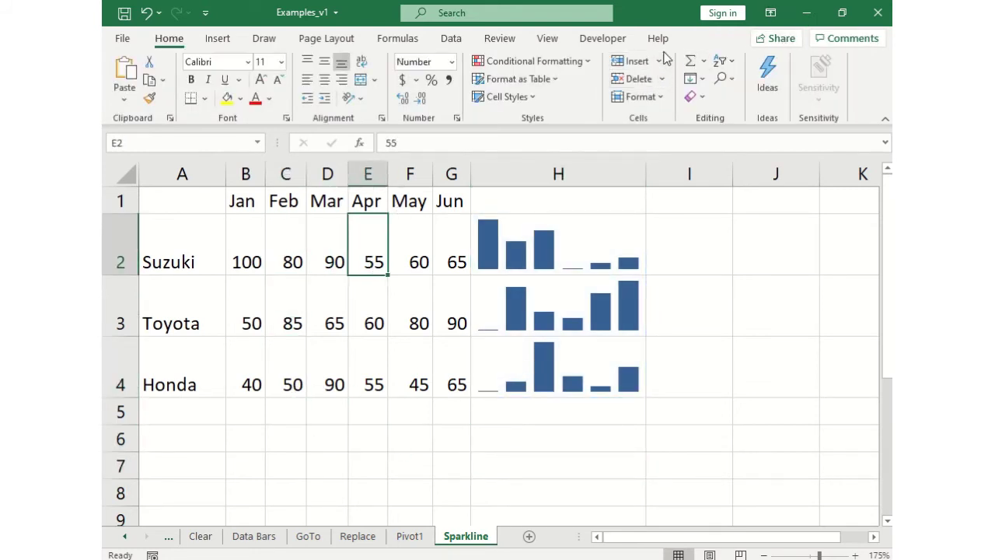
Step: Turn on High Point marking for the H2:H4 sparkline group and check the green highlight
left_click(601, 246)
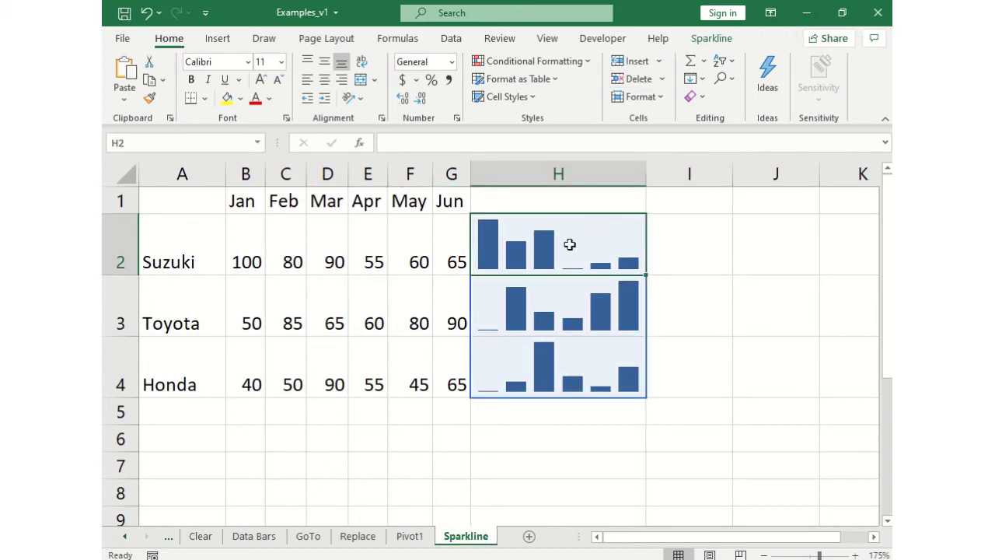
left_click(712, 38)
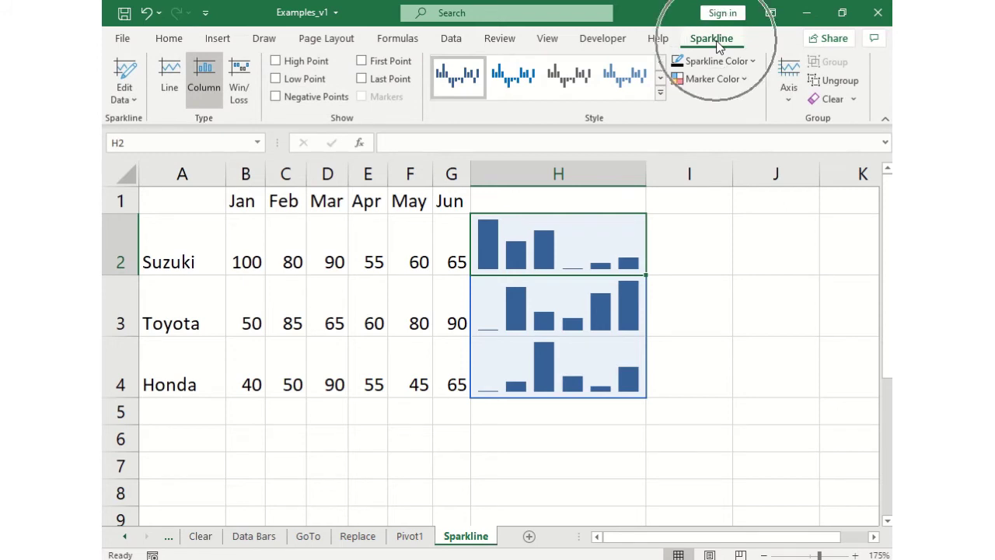
left_click(748, 85)
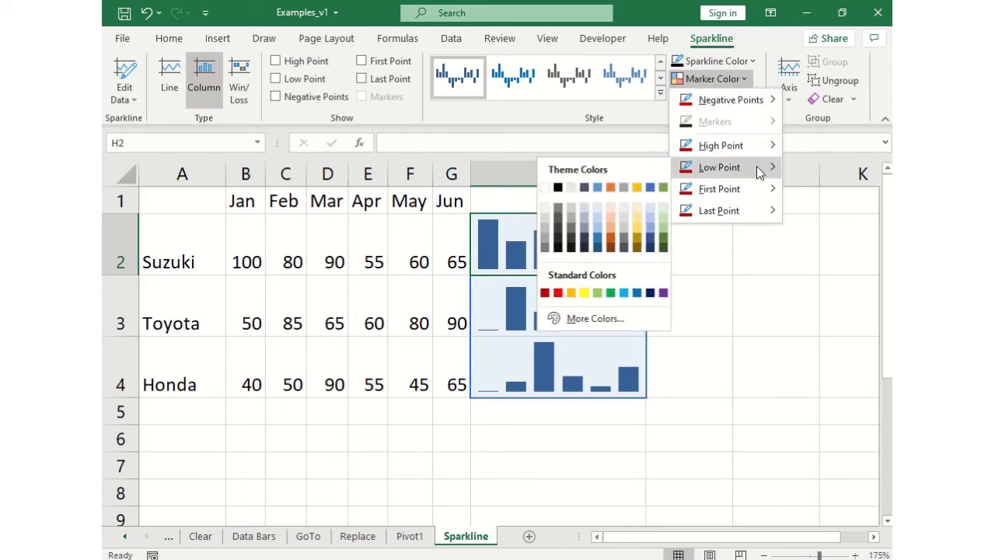
mouse_move(759, 147)
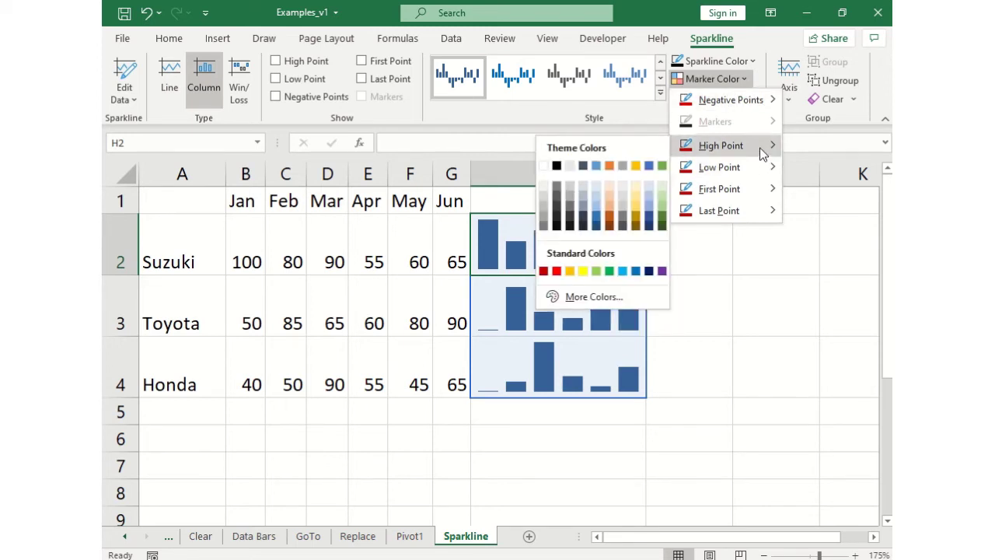
left_click(610, 271)
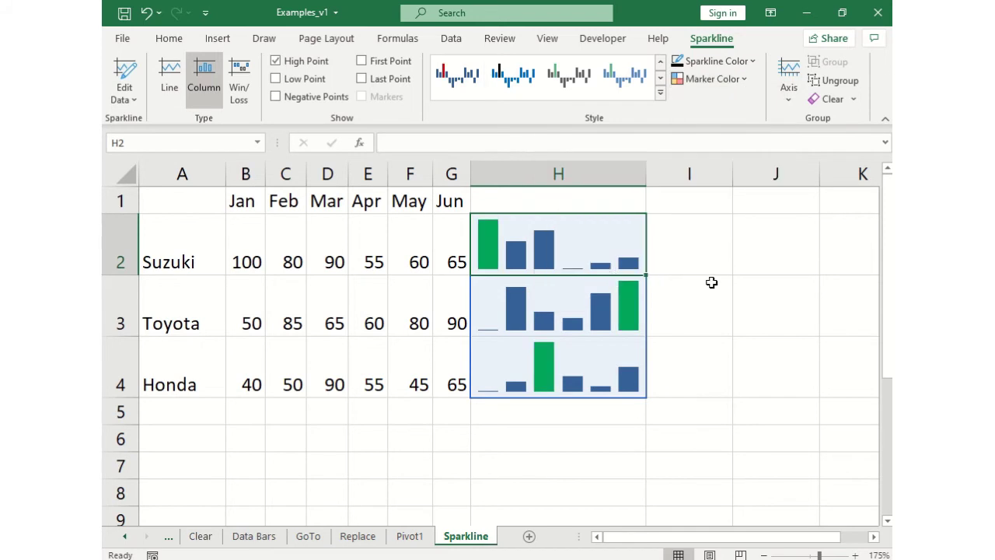
left_click(711, 283)
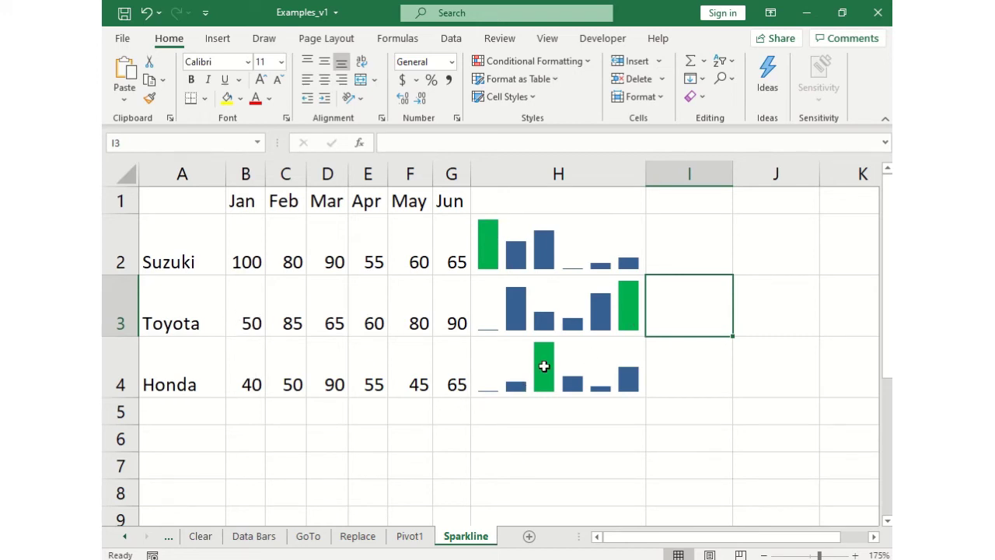
left_click(577, 322)
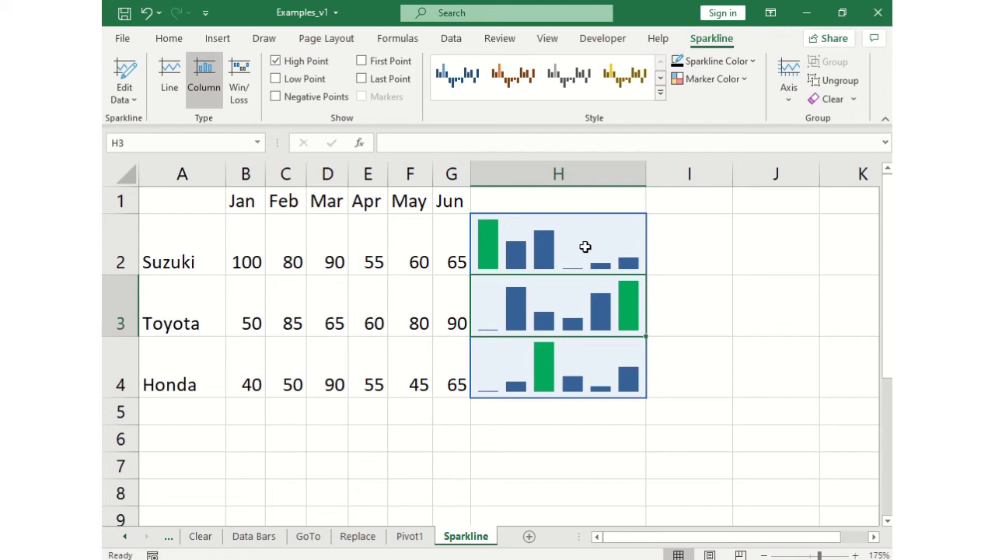
Step: Try an orange theme colour for the high-point marker on the sparklines
left_click(727, 81)
mouse_move(748, 144)
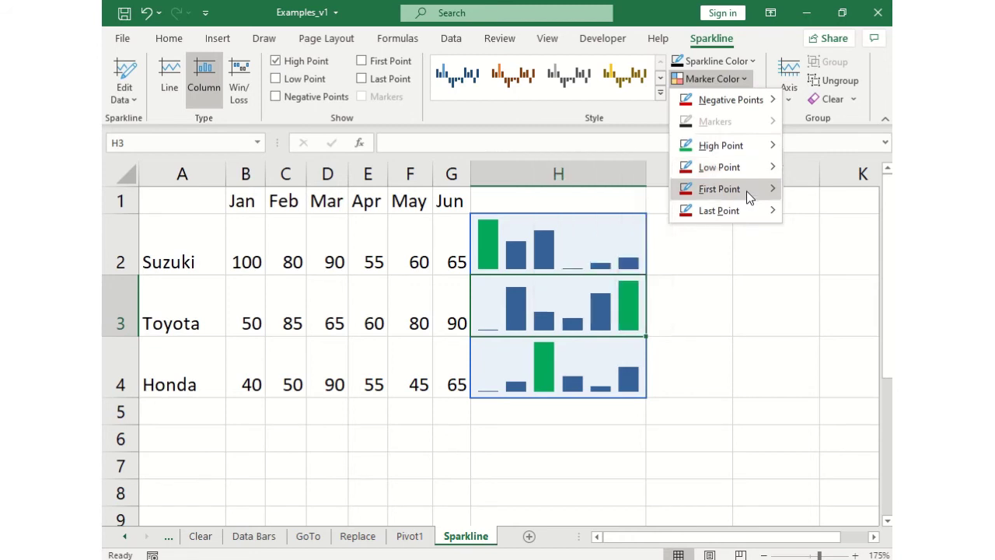
mouse_move(748, 109)
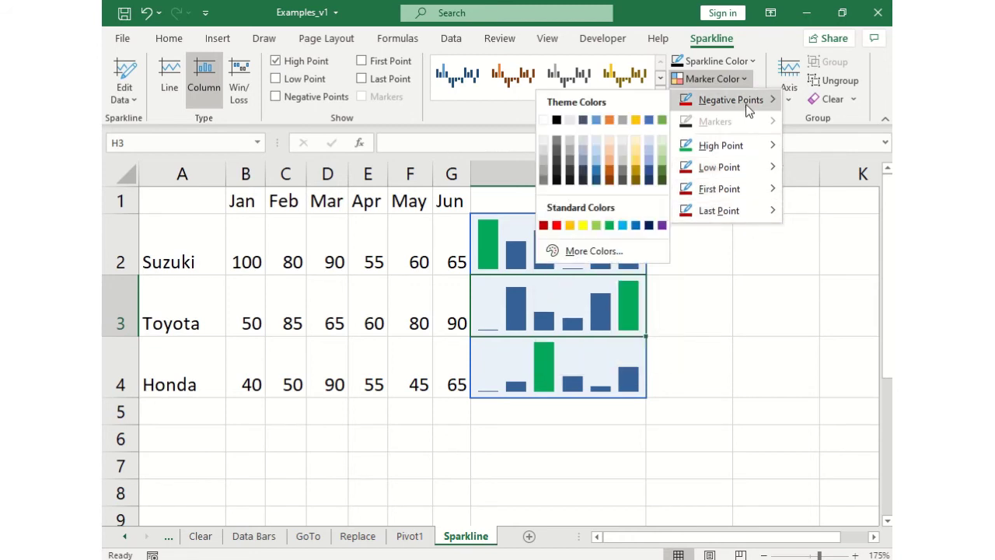
left_click(733, 309)
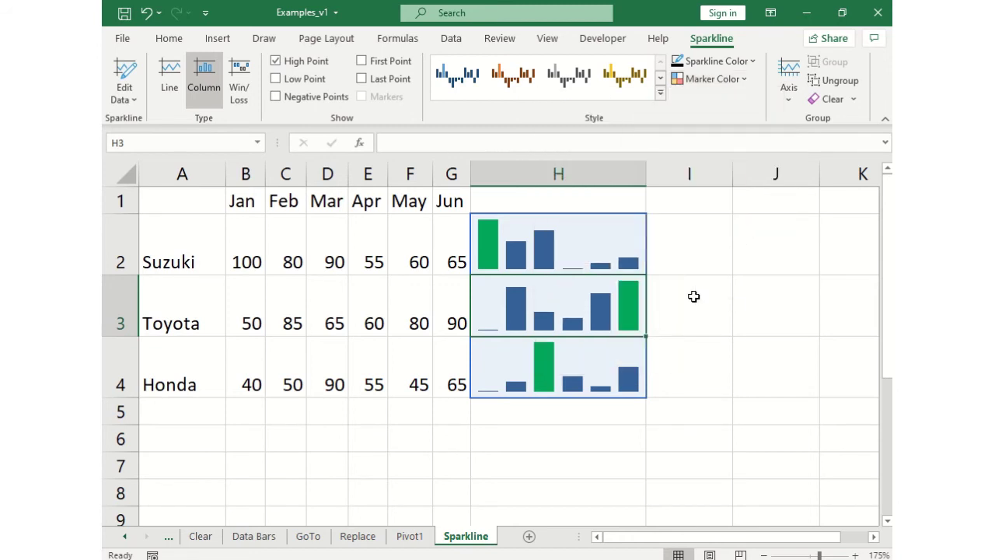
left_click(592, 247)
left_click(716, 78)
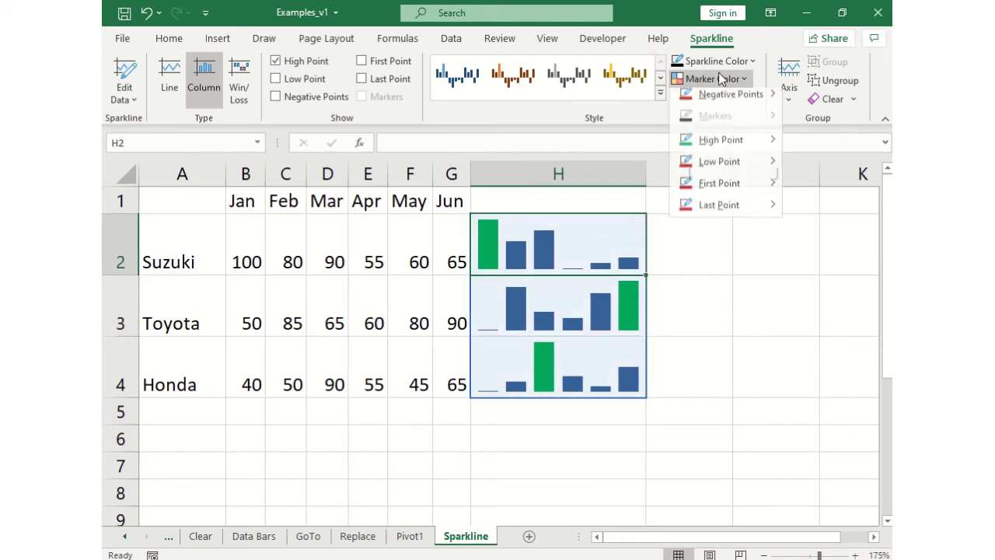
mouse_move(719, 101)
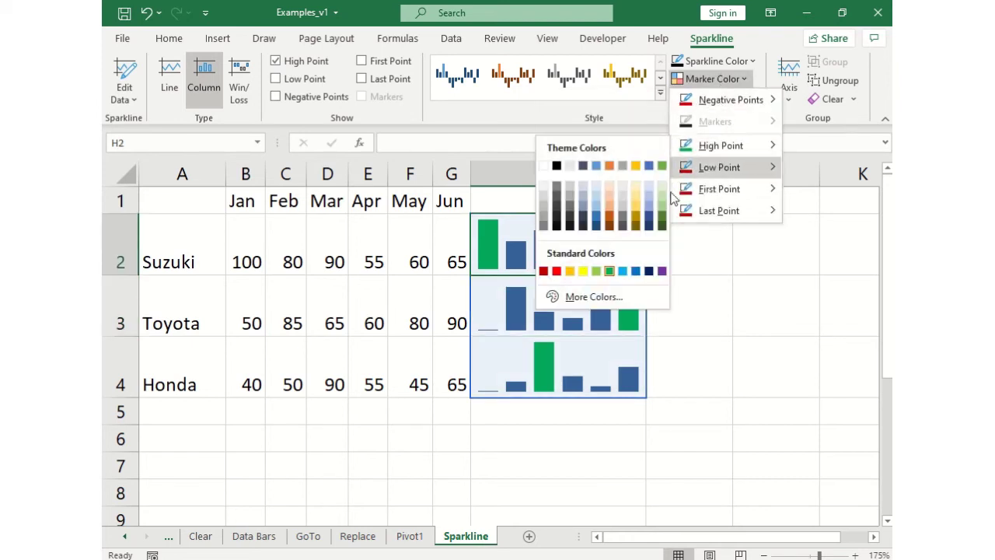
left_click(576, 272)
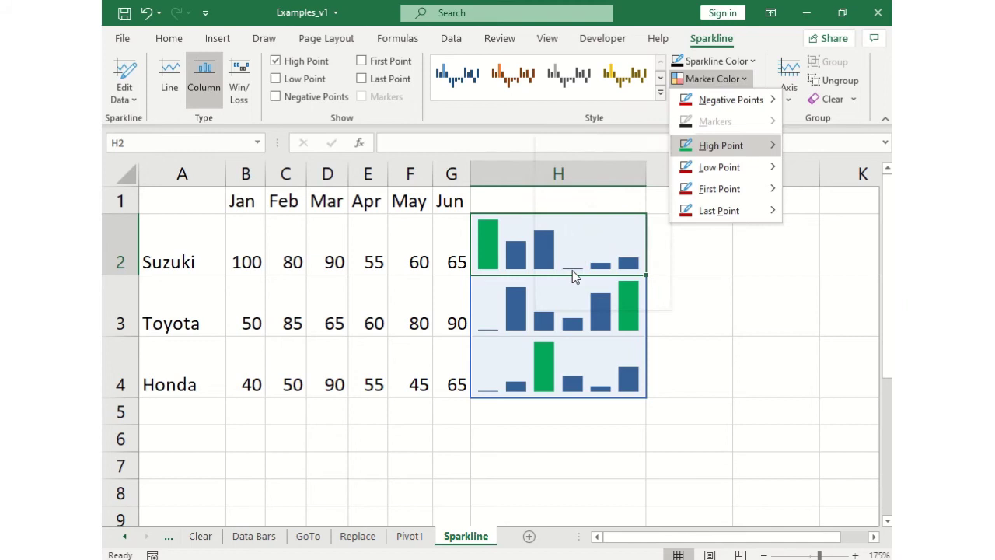
left_click(678, 268)
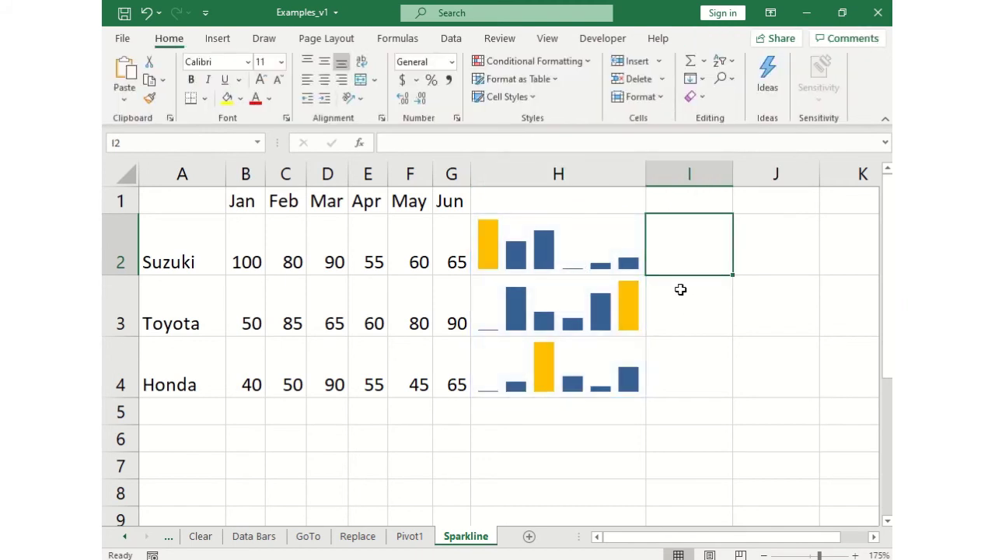
Step: Change the high-point marker colour to Yellow from Standard Colors
left_click(640, 246)
left_click(709, 81)
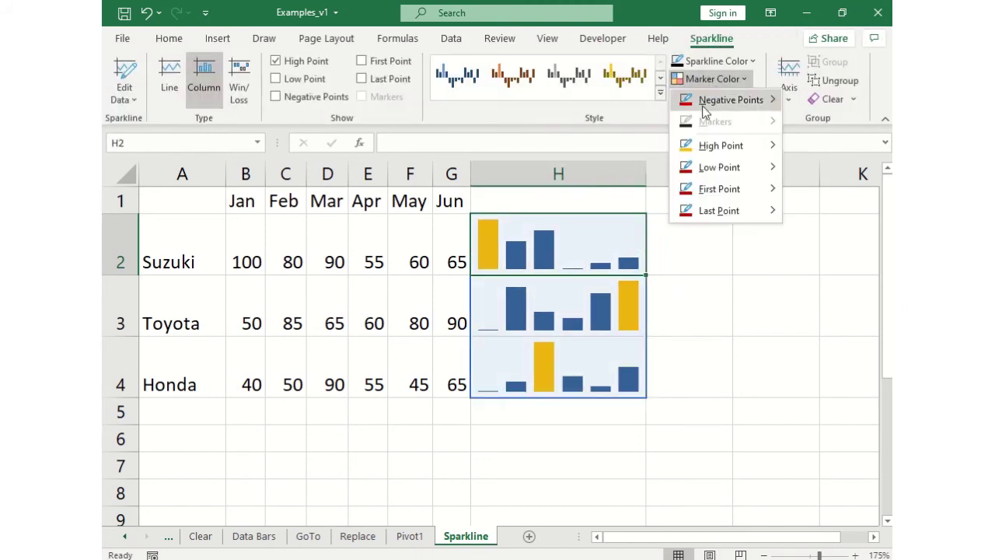
mouse_move(706, 146)
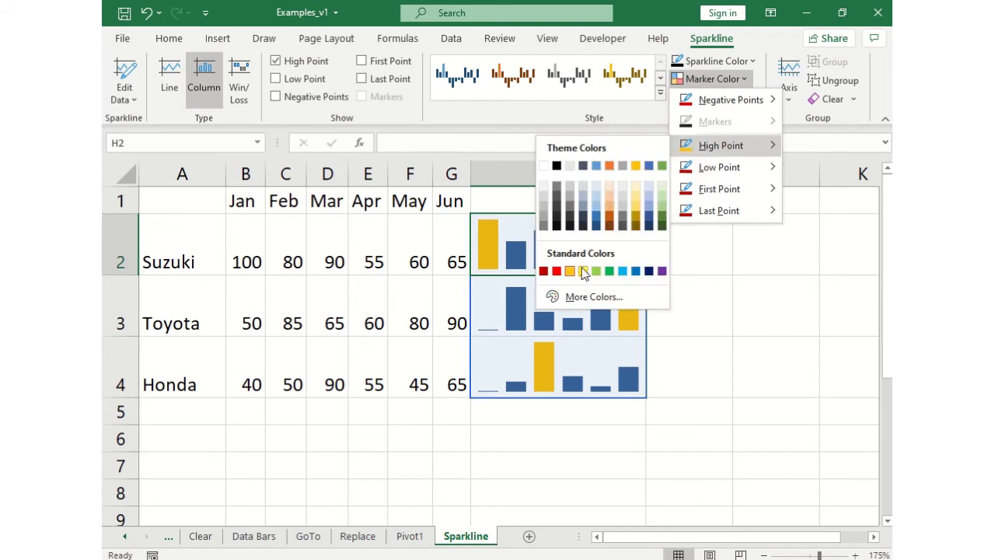
left_click(583, 271)
left_click(704, 261)
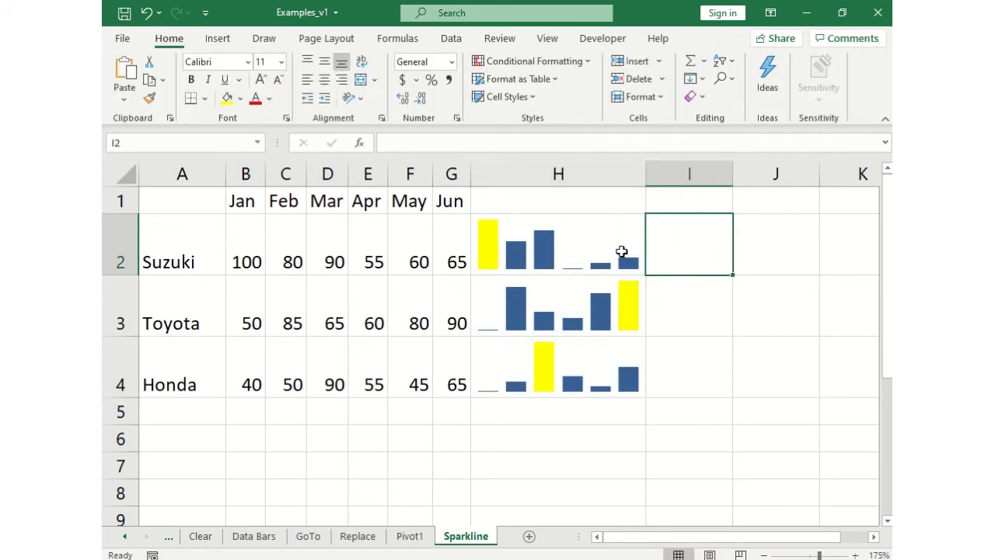
left_click(622, 247)
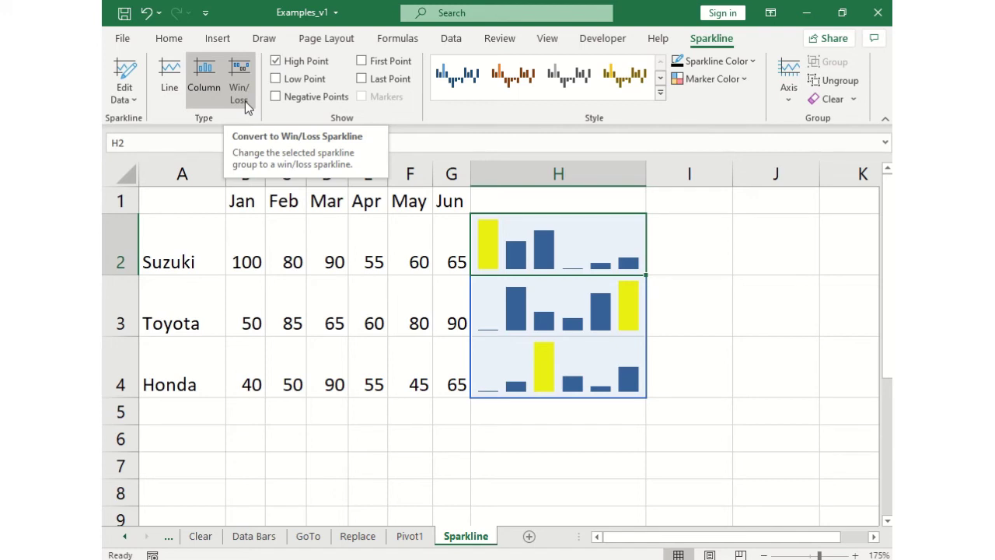
Step: Switch the H2:H4 sparklines to Win/Loss type, then select Suzuki's March cell D2
scroll(243, 102, "up", 1)
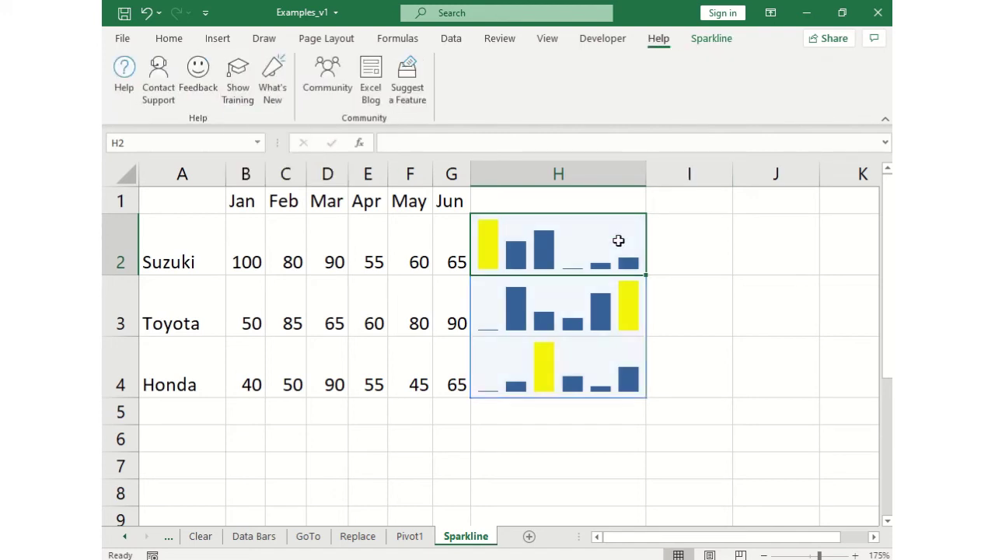
left_click(724, 43)
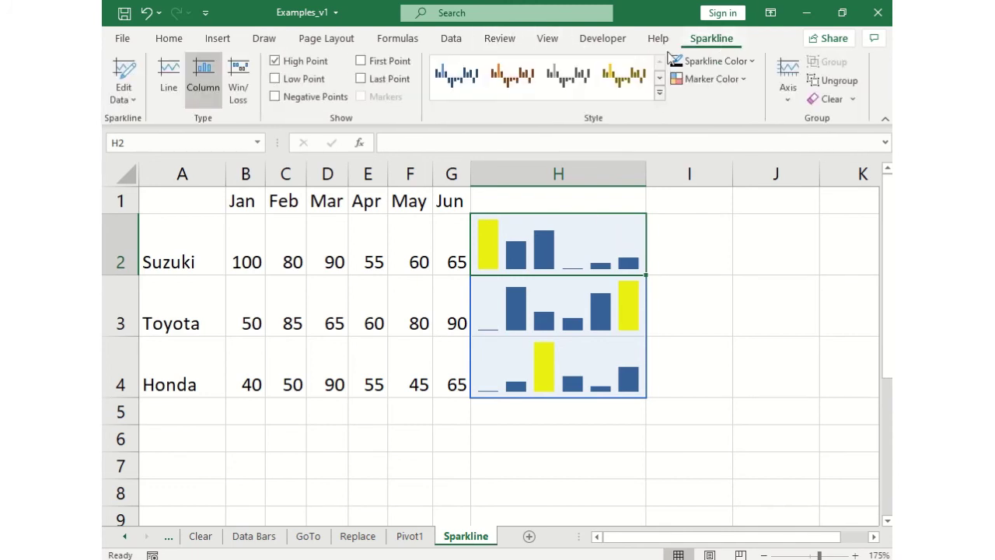
left_click(245, 78)
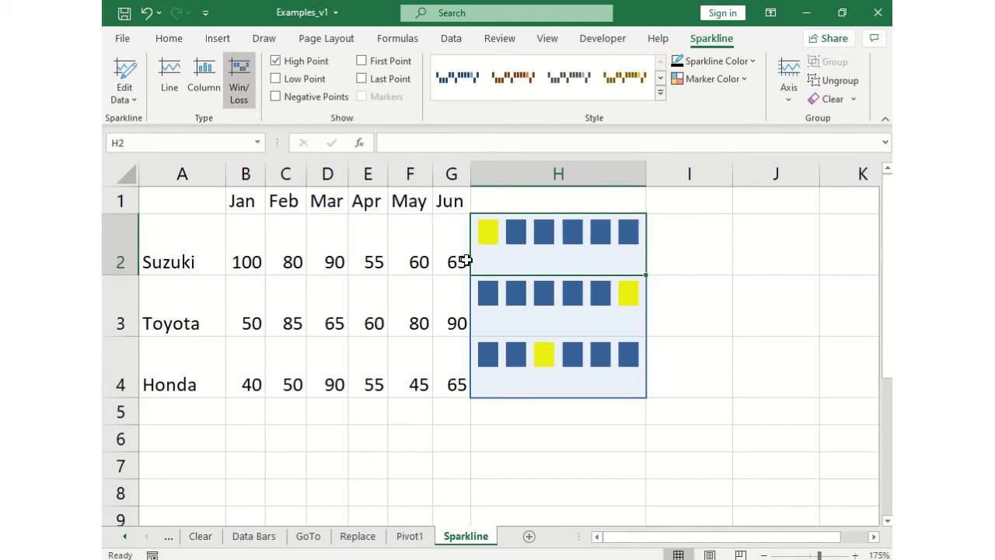
left_click(330, 242)
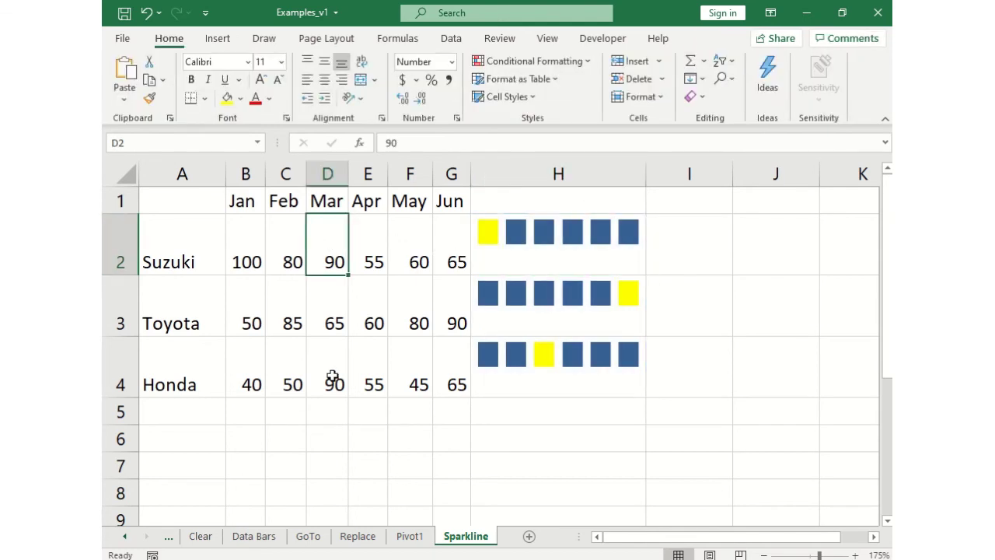
Step: Enter -10 in D2, then undo twice to restore 90 and the column sparklines
type("-")
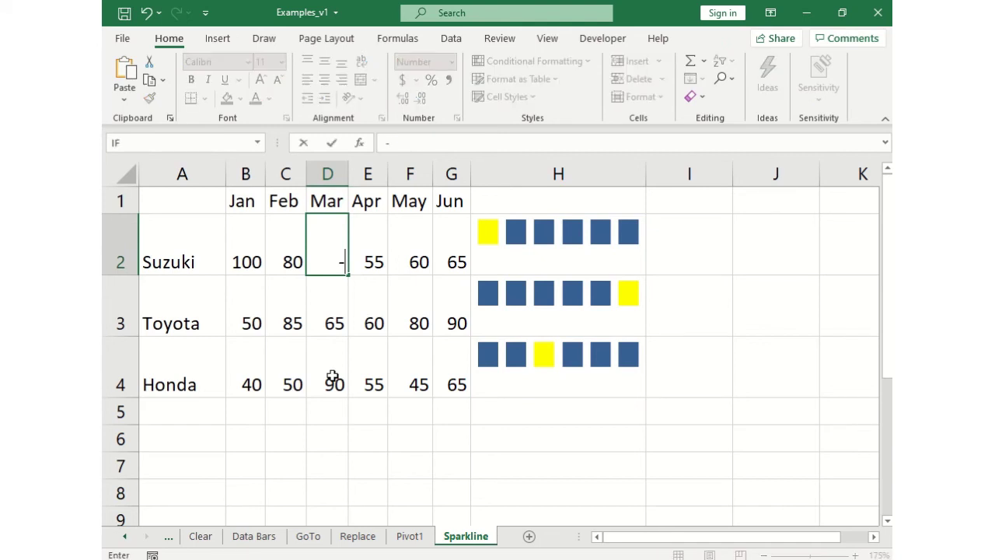
type("10")
key("Return")
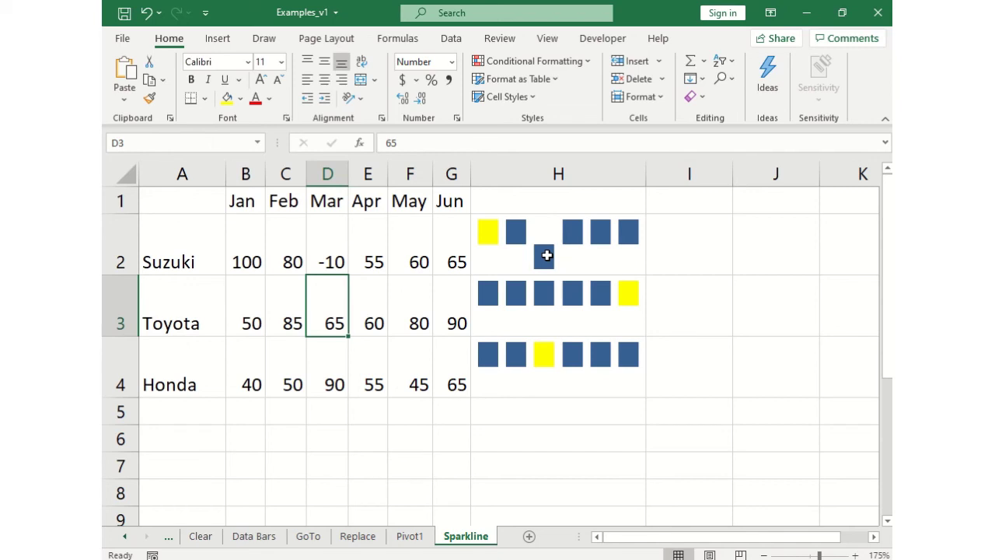
left_click(337, 257)
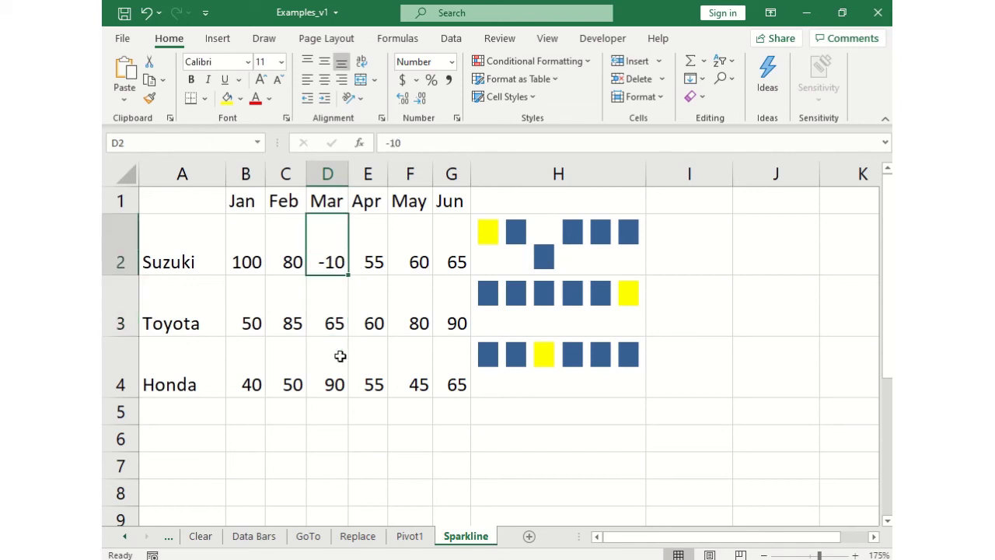
key("ctrl+z")
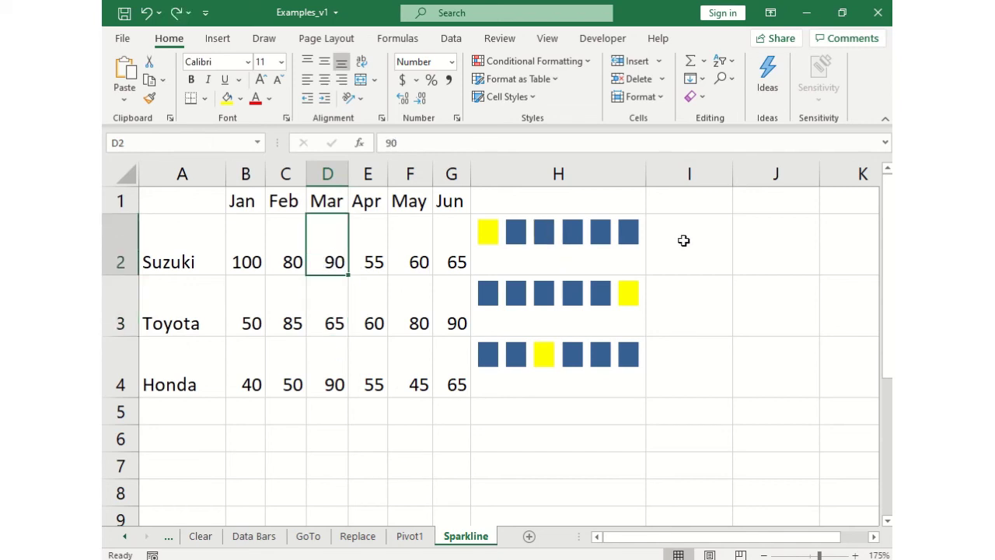
key("ctrl+z")
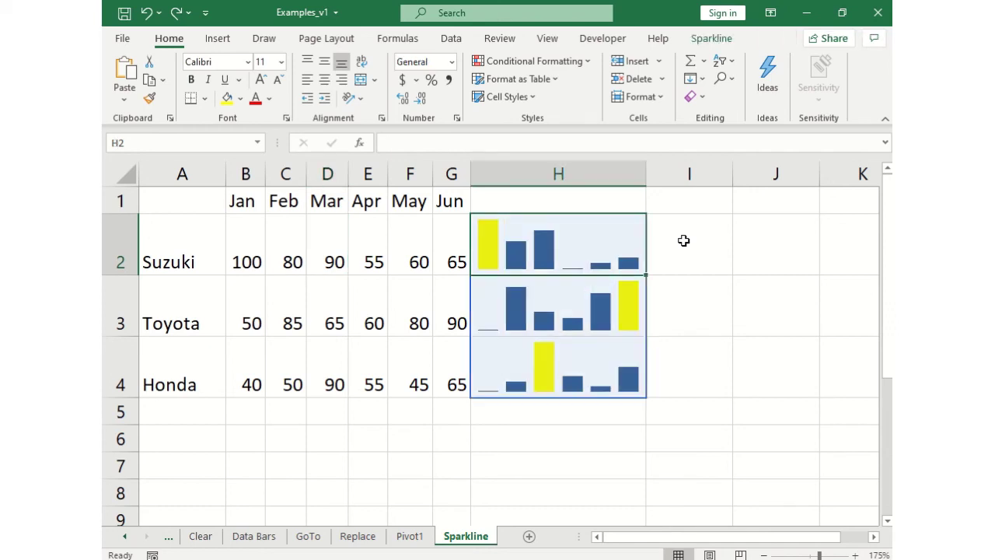
left_click(652, 245)
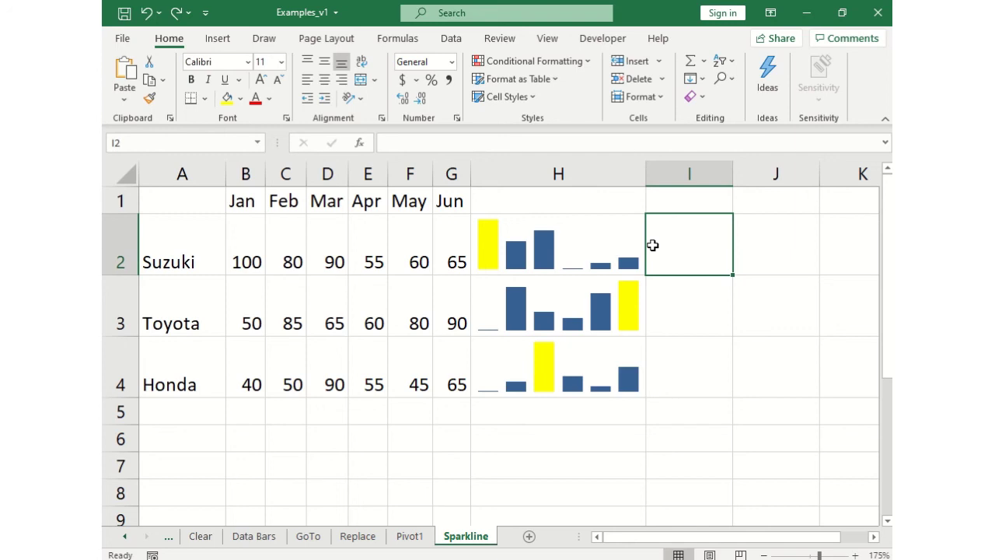
left_click(595, 262)
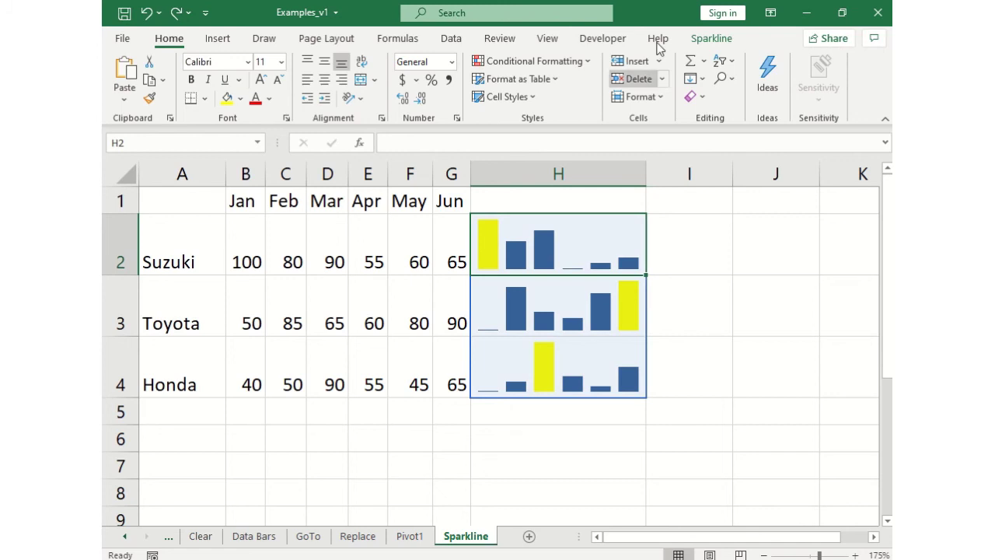
left_click(709, 37)
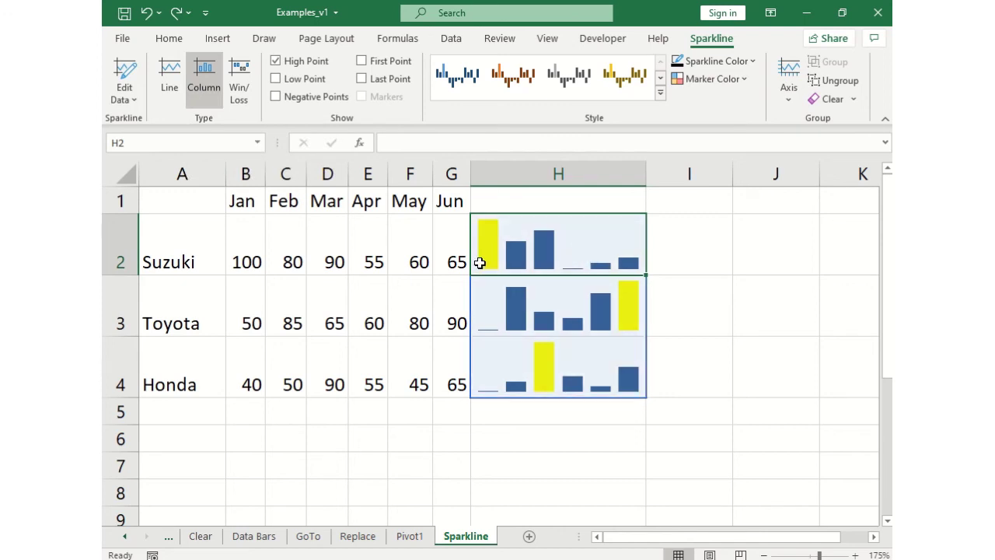
left_click(453, 254)
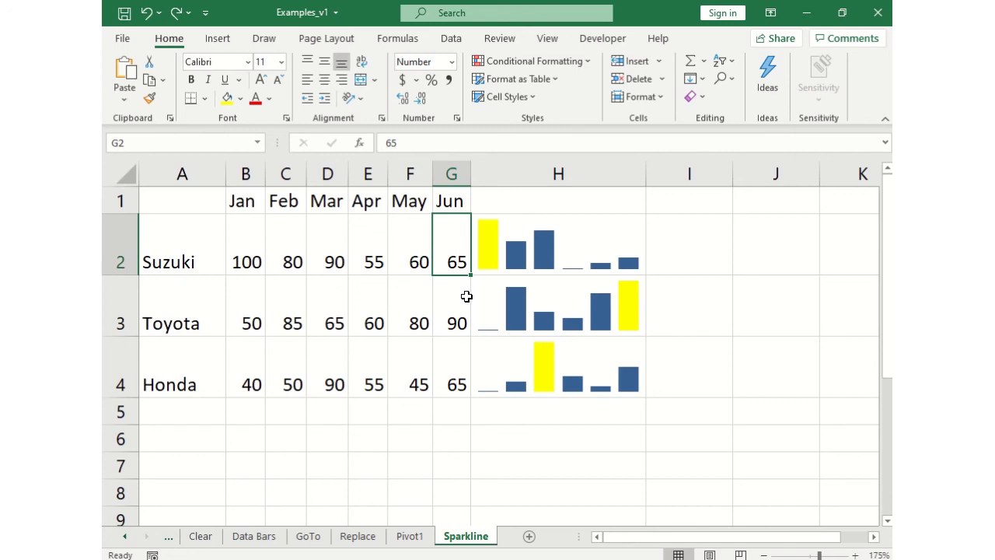
left_click(565, 241)
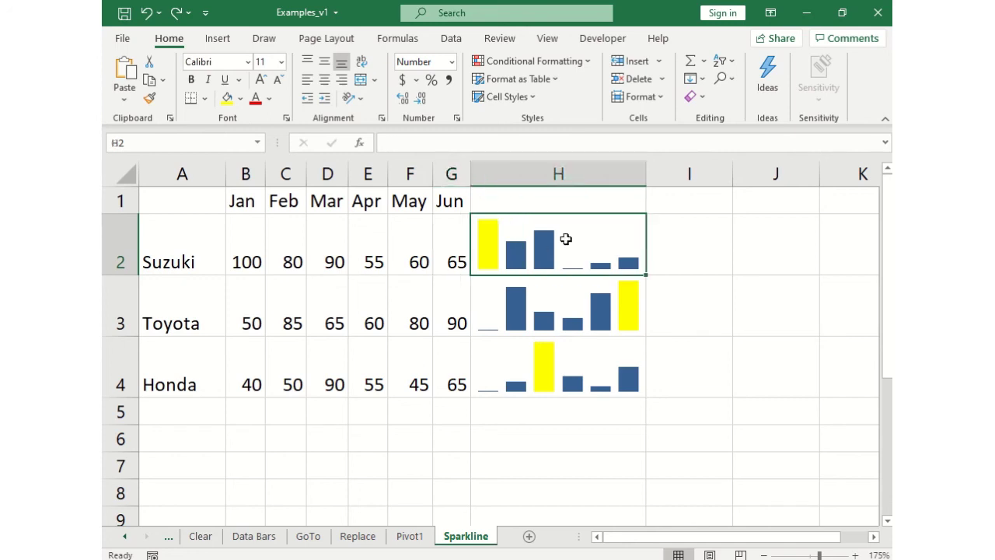